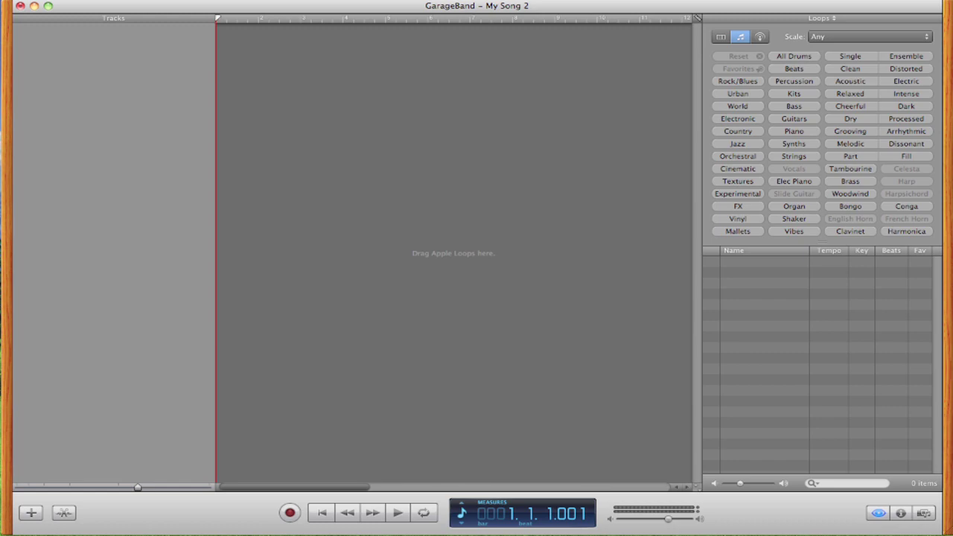
Create a new Software Instrument track that uses the Grand Piano sound
left_click(29, 0)
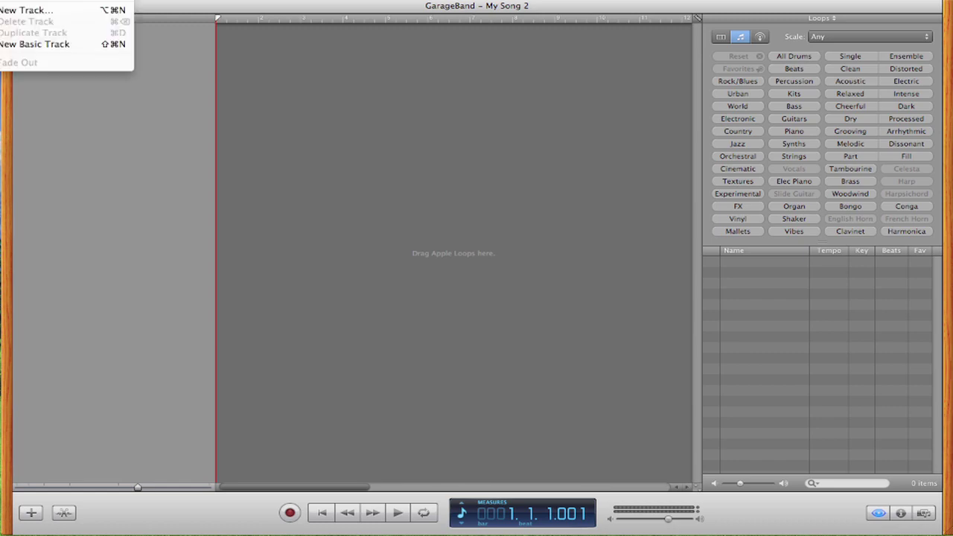
left_click(10, 11)
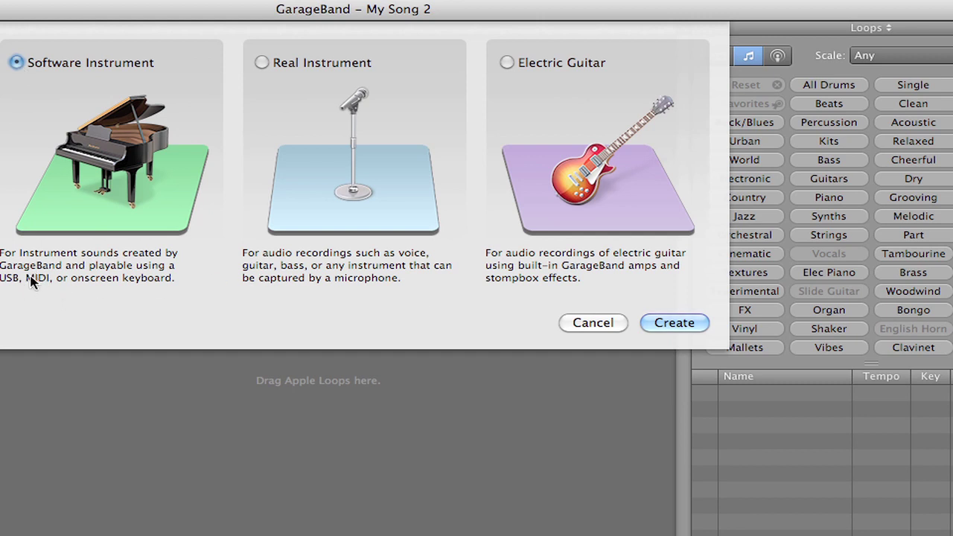
left_click(666, 323)
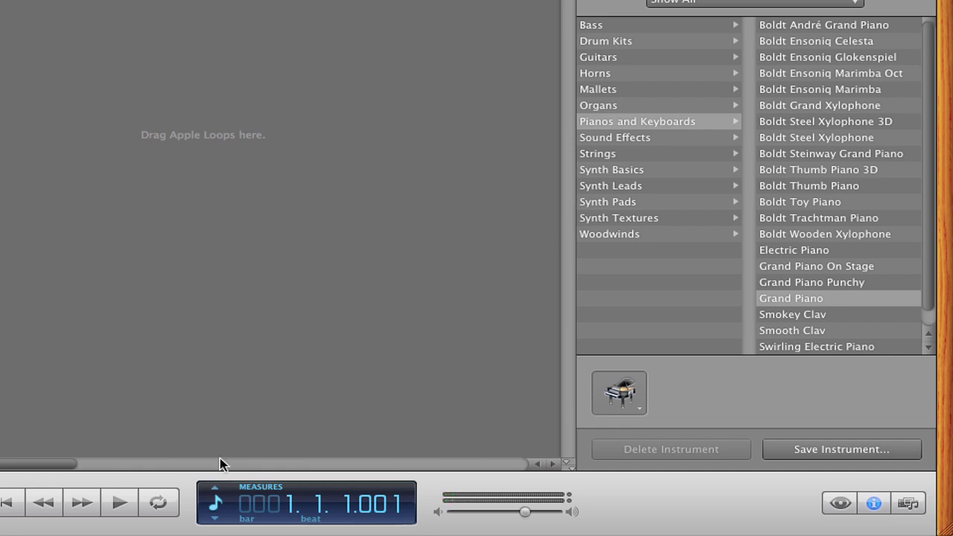
Switch the LCD display from bar and beat position to Chord mode
left_click(219, 507)
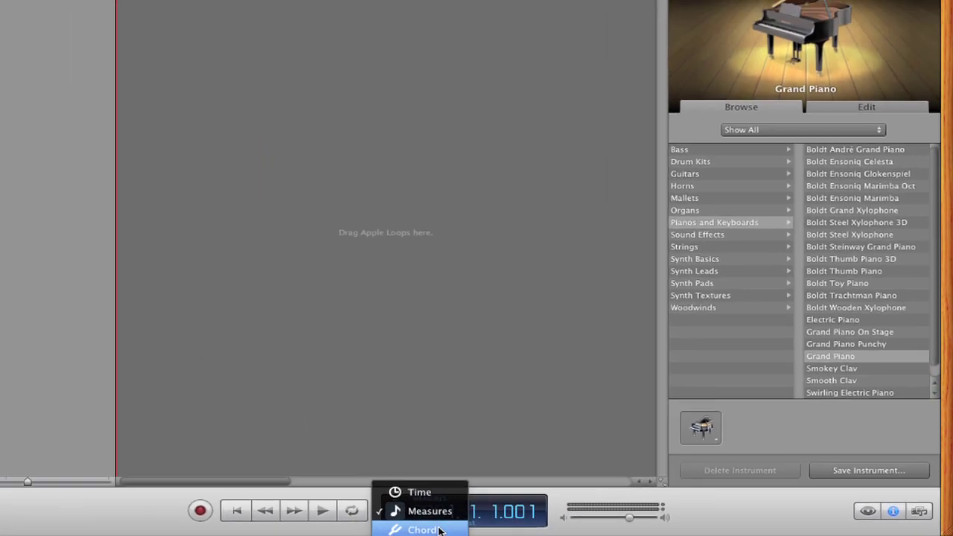
left_click(257, 526)
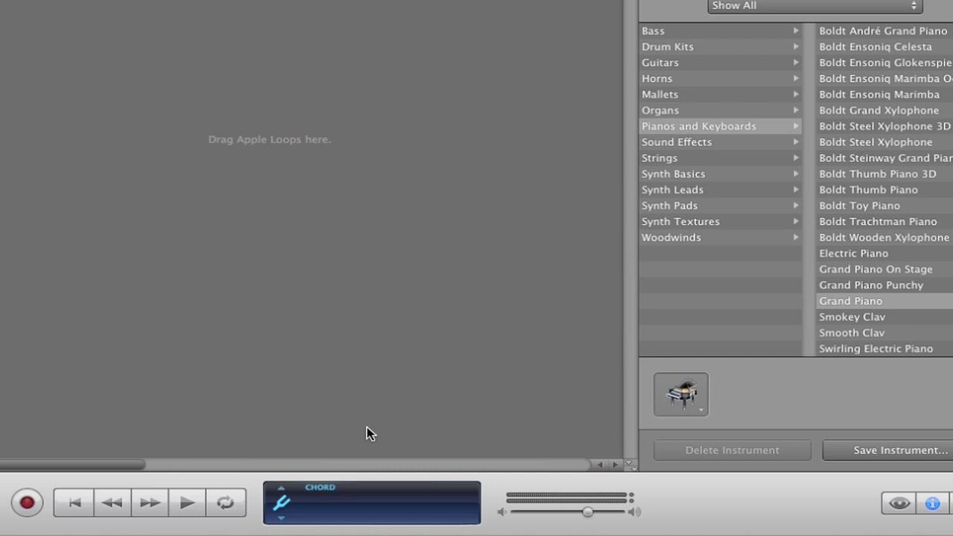
Record a short take of piano chords on the Grand Piano track
left_click(17, 504)
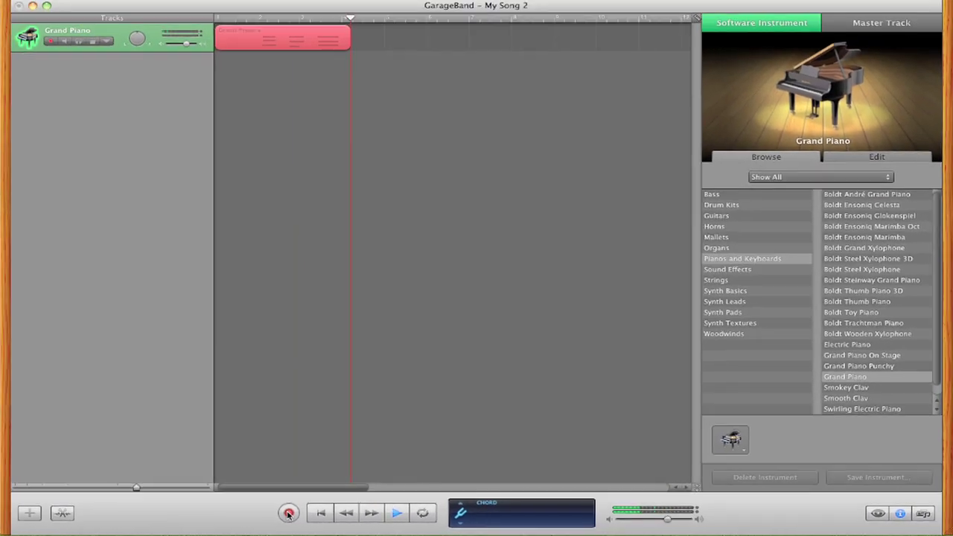
left_click(16, 504)
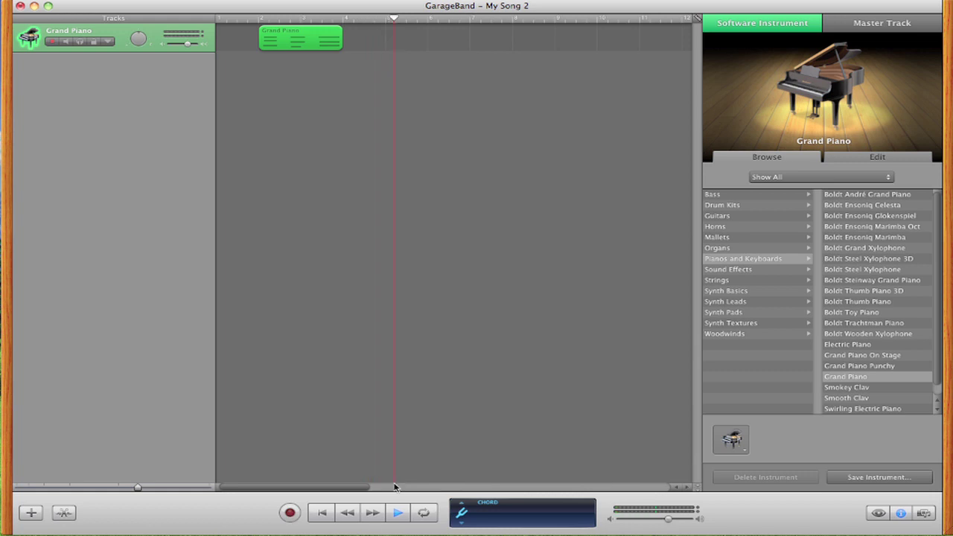
left_click(398, 514)
Move the recorded region to bar 1 and play it back from the start
left_click_drag(293, 42, 251, 43)
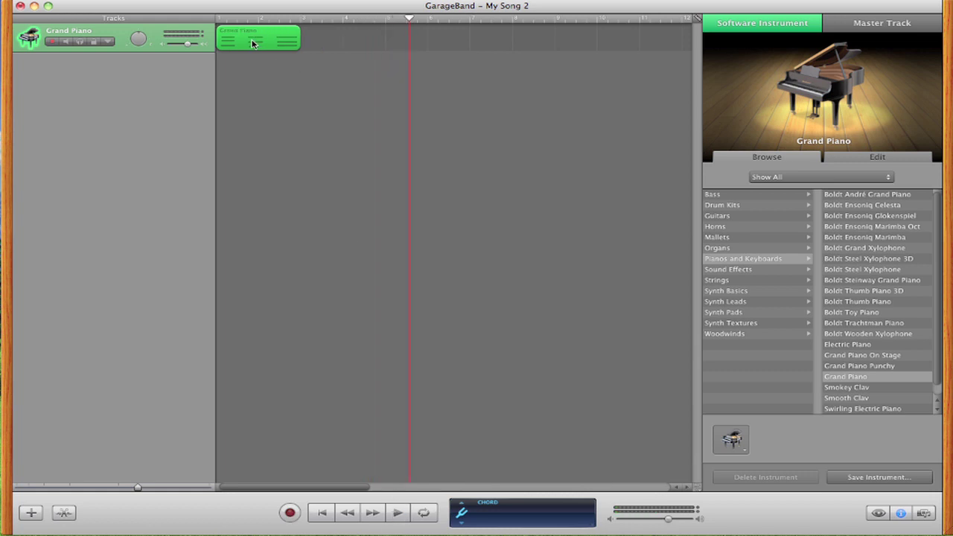
left_click(322, 513)
left_click(398, 512)
left_click(398, 514)
In the Piano Roll, lengthen the middle chord's short G3 note to match the others
double_click(237, 37)
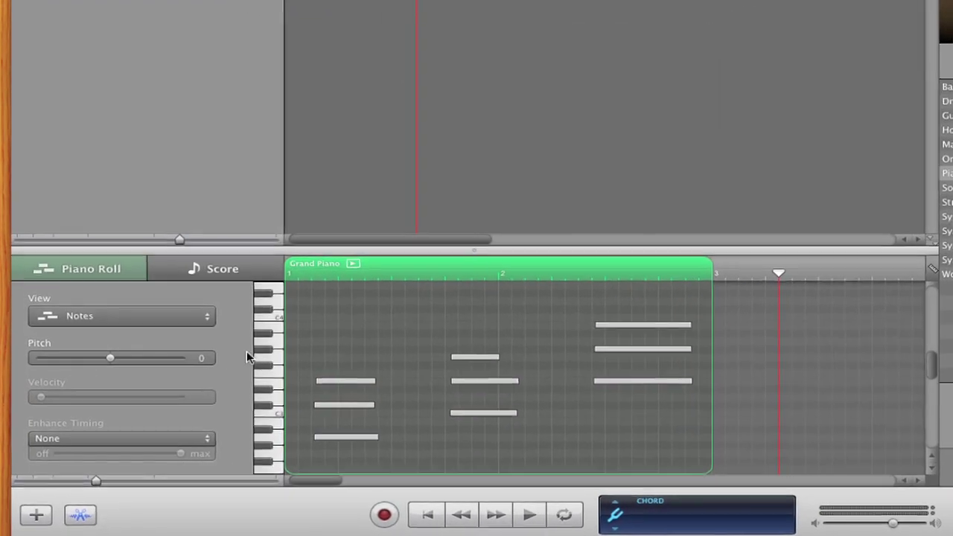
left_click(485, 356)
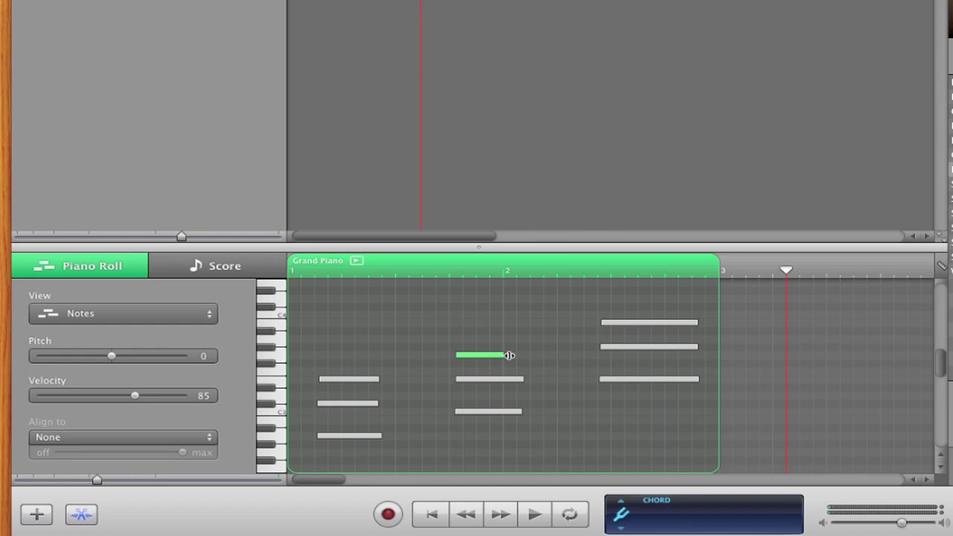
left_click_drag(504, 355, 523, 355)
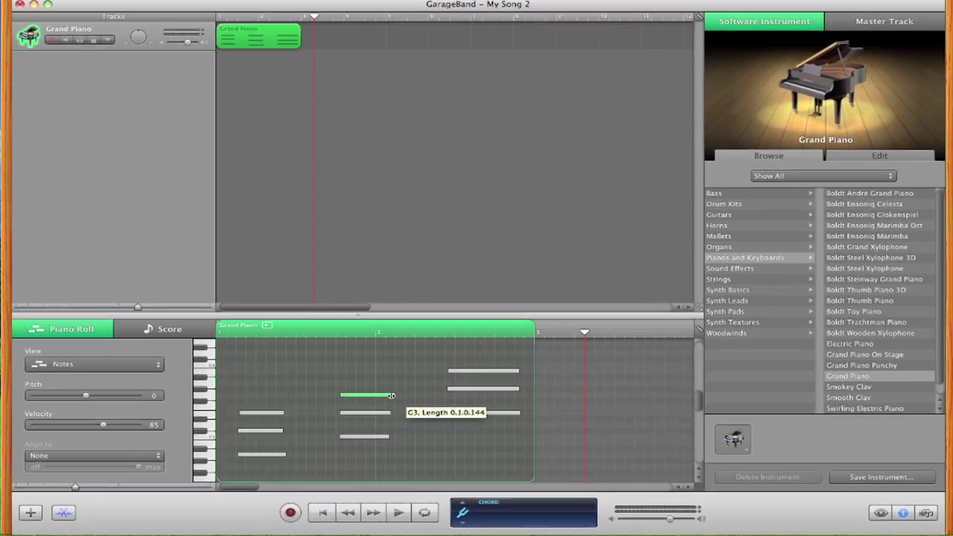
left_click_drag(392, 395, 390, 395)
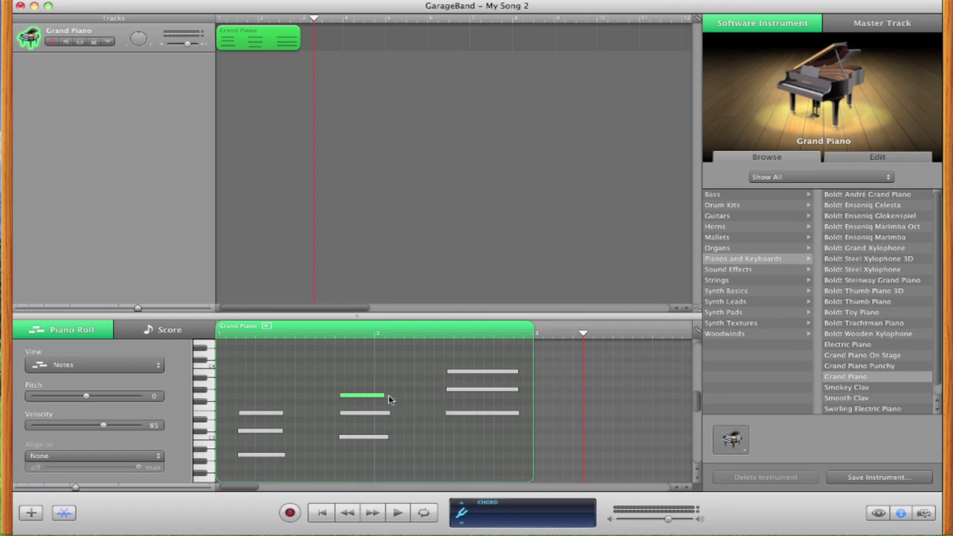
left_click(396, 429)
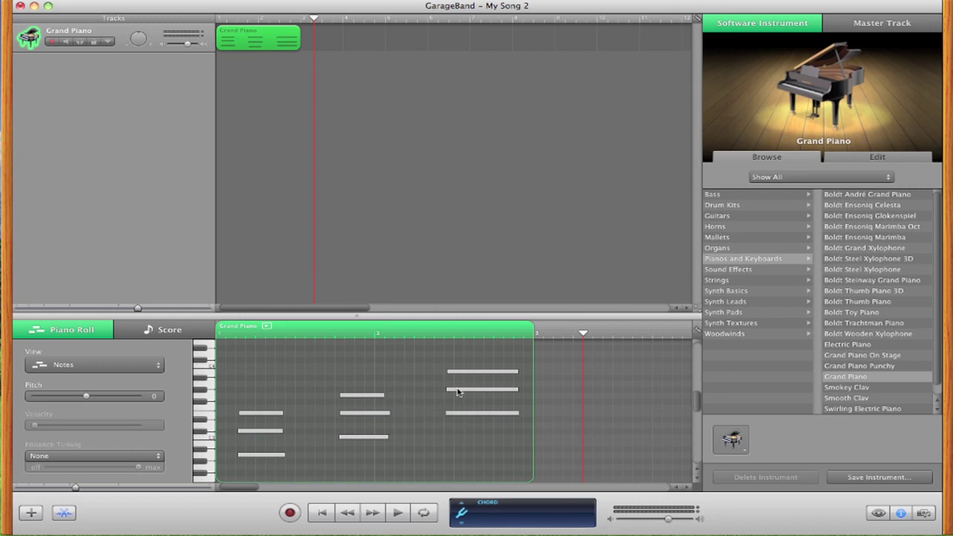
Compare the velocities of the first chord's three notes
left_click(260, 431)
left_click(257, 413)
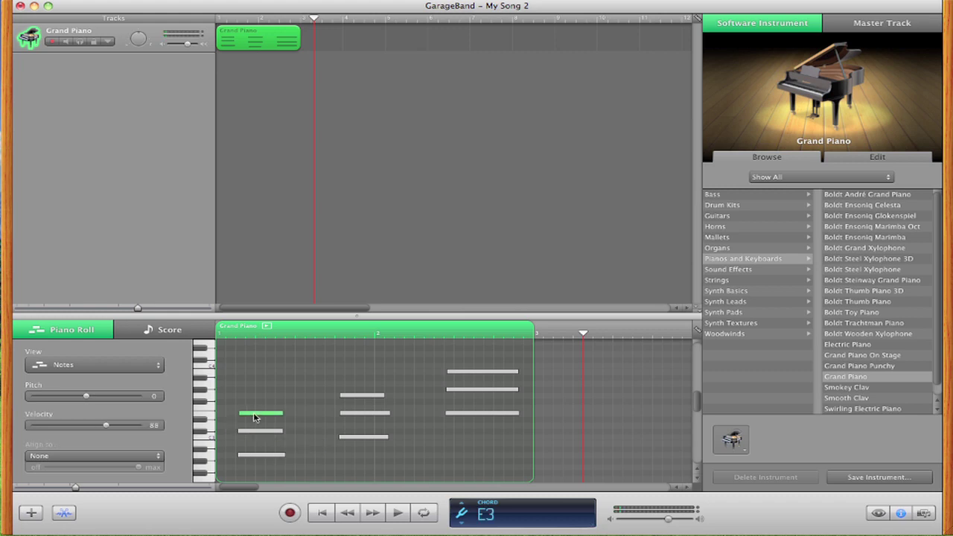
left_click(261, 456)
left_click(264, 431)
left_click(265, 414)
left_click(262, 432)
left_click(263, 455)
left_click(264, 432)
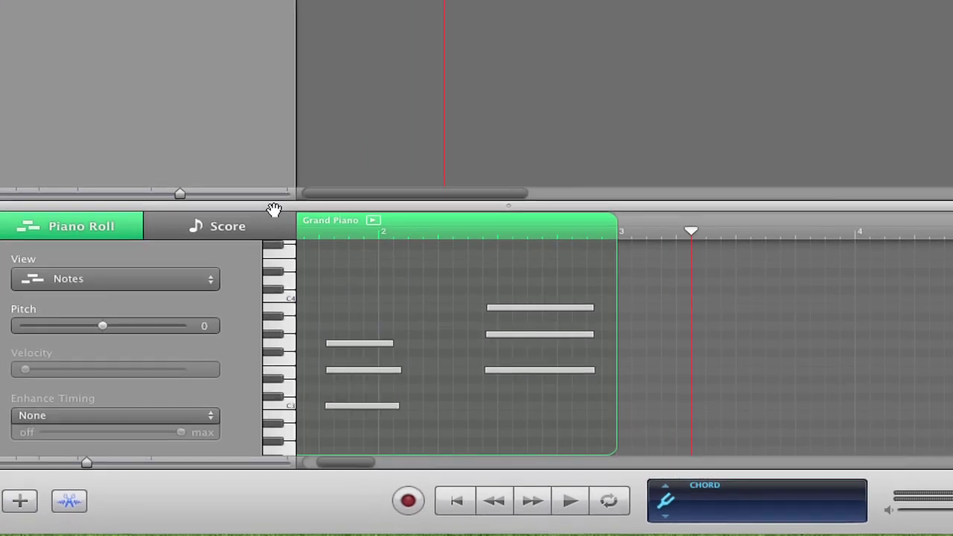
Show the region in Score view and lower one bar-2 chord note by a step
left_click(262, 226)
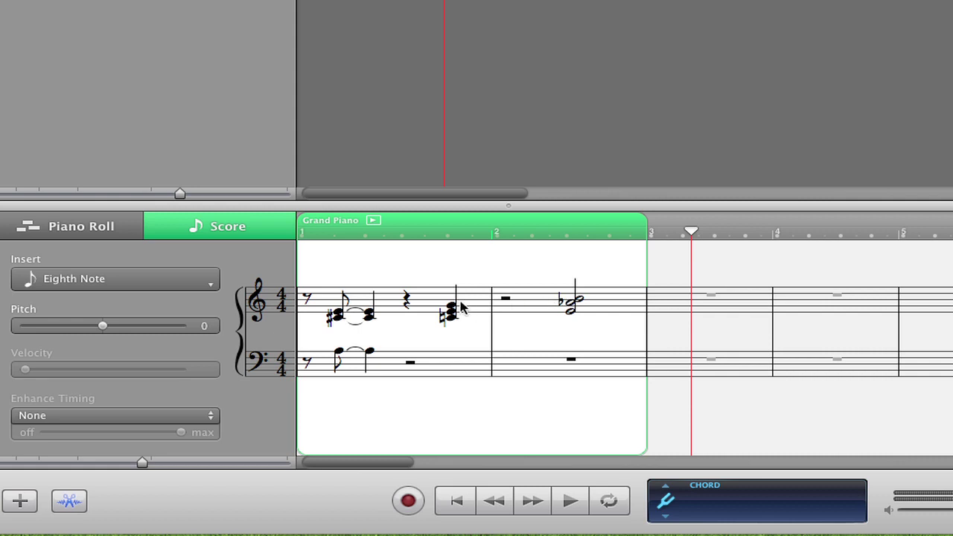
left_click(573, 314)
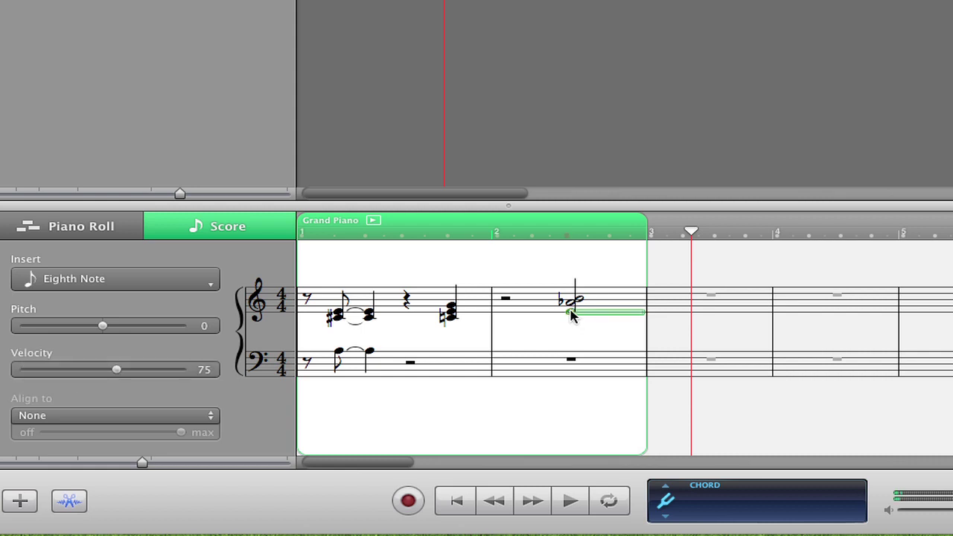
mouse_move(573, 315)
left_mouse_down()
mouse_move(571, 385)
mouse_move(571, 313)
left_mouse_up()
left_click(570, 327)
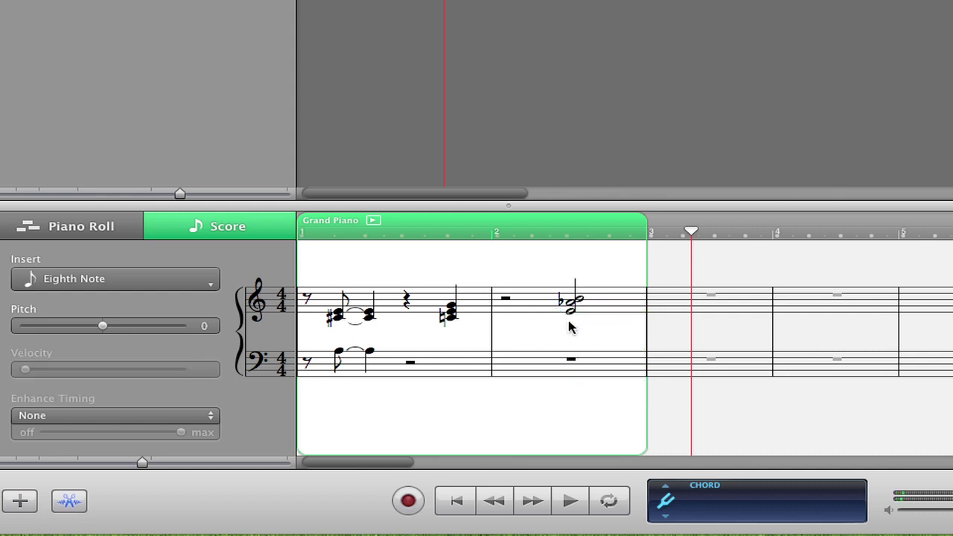
Stretch the bar-2 chord's top note to the end of the region
left_click(575, 301)
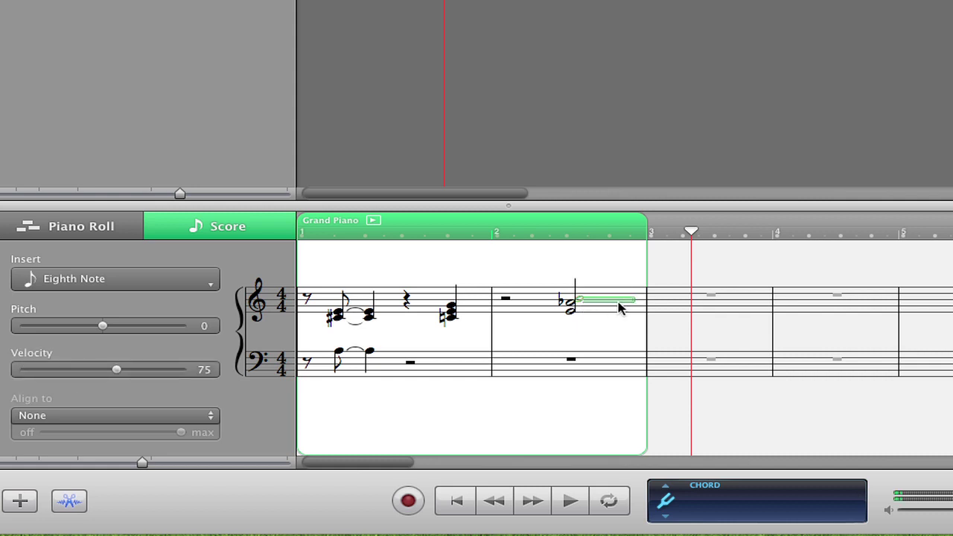
mouse_move(636, 300)
left_mouse_down()
mouse_move(691, 299)
mouse_move(609, 300)
mouse_move(632, 301)
left_mouse_up()
left_click(609, 323)
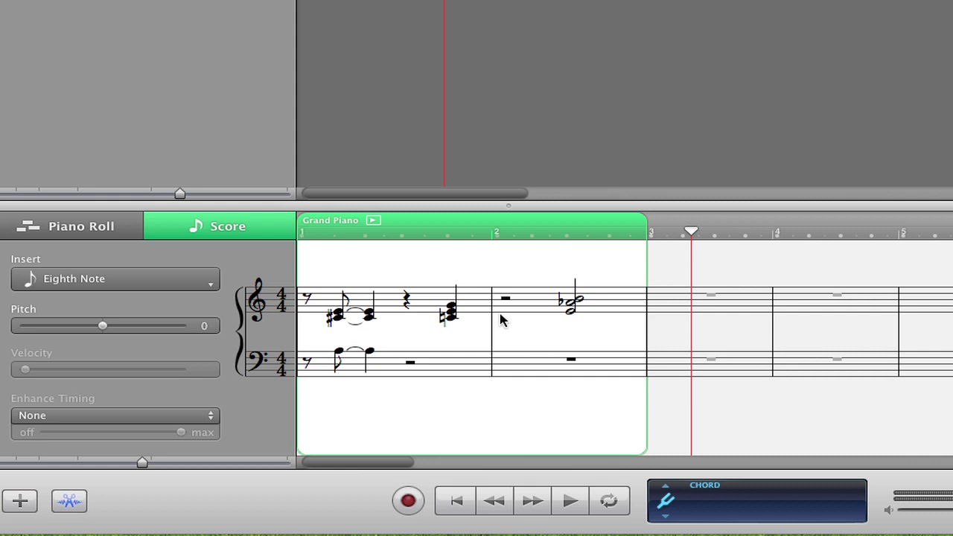
Try inserting a quarter note after the bar-2 chord, then undo it
left_click(179, 281)
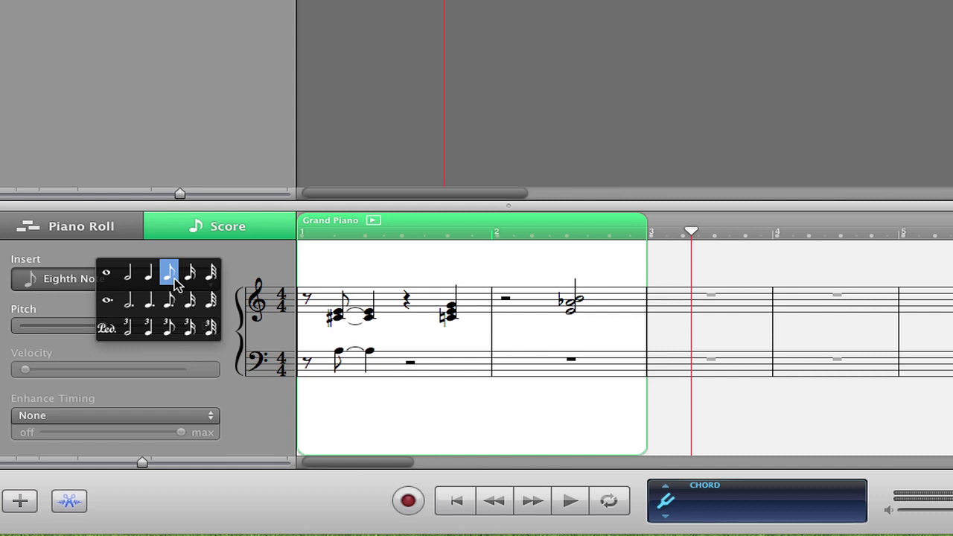
left_click(149, 281)
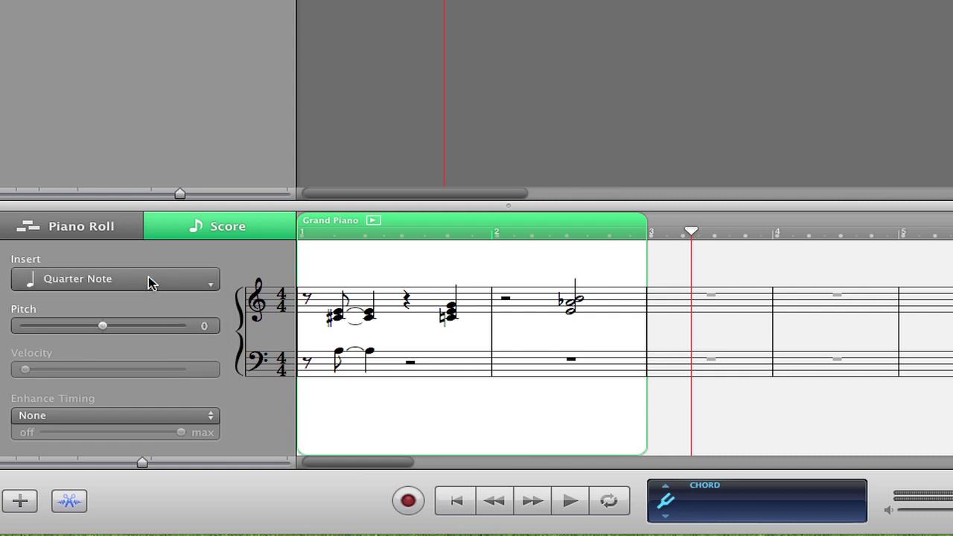
left_click(624, 296)
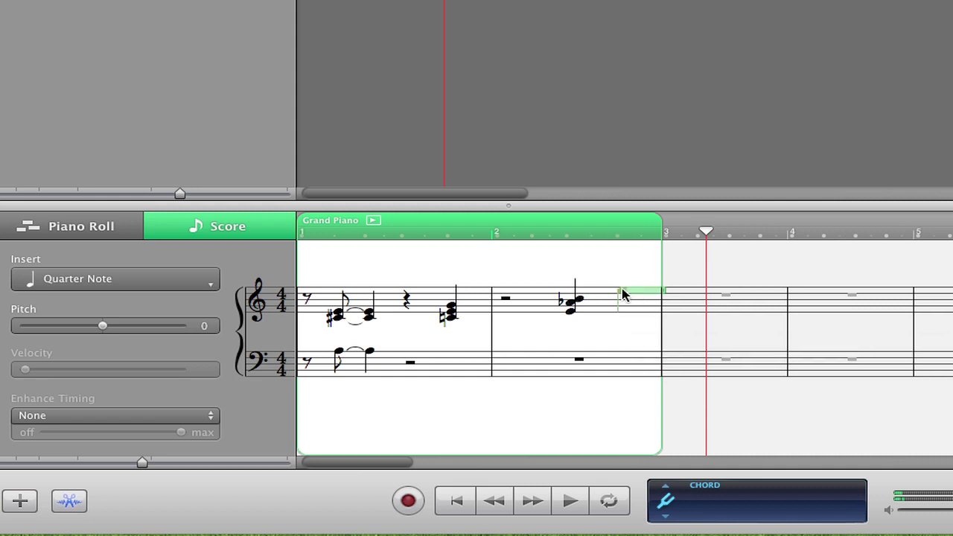
key("super+z")
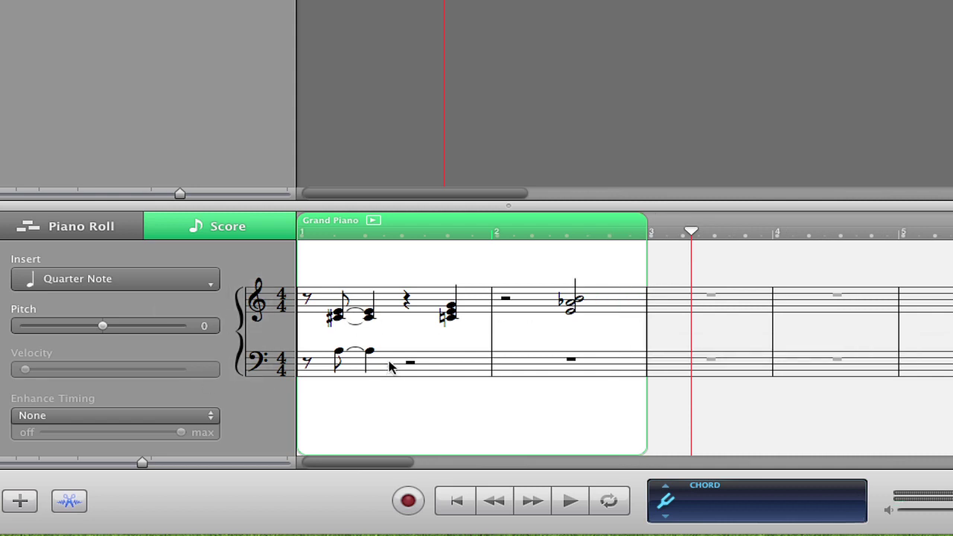
Raise bar 1's tied chord two octaves above the treble staff and replay from the start
left_click_drag(390, 361, 323, 299)
key("shift+Up")
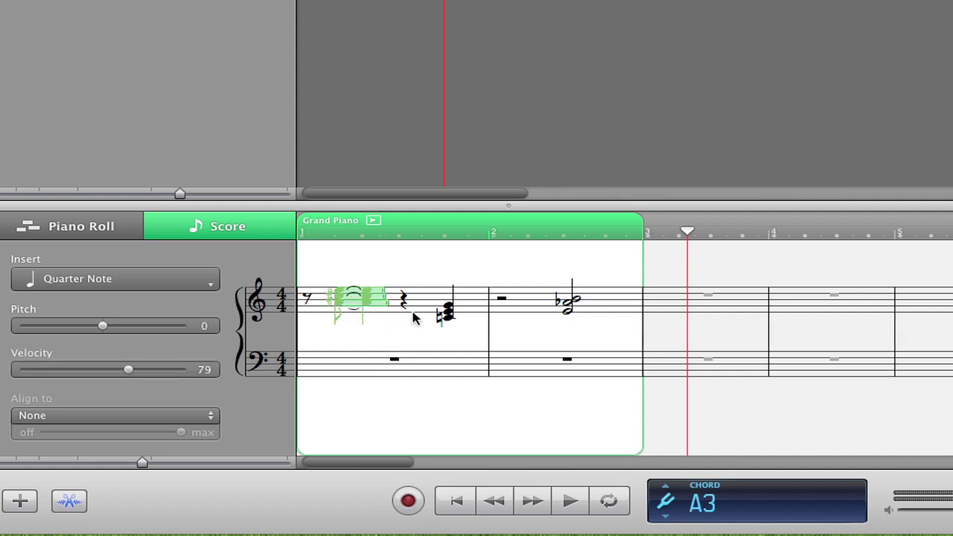
key("shift+Up")
left_click(415, 318)
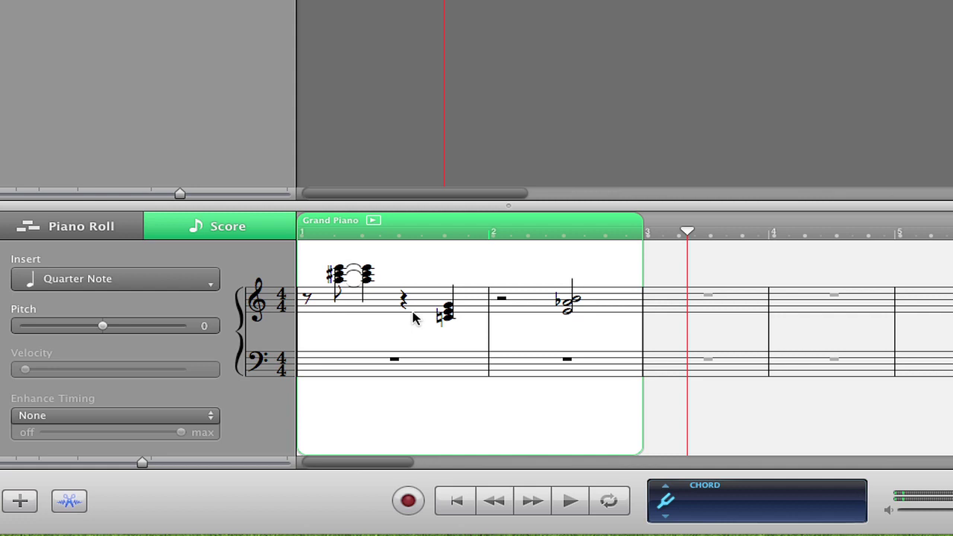
left_click(461, 507)
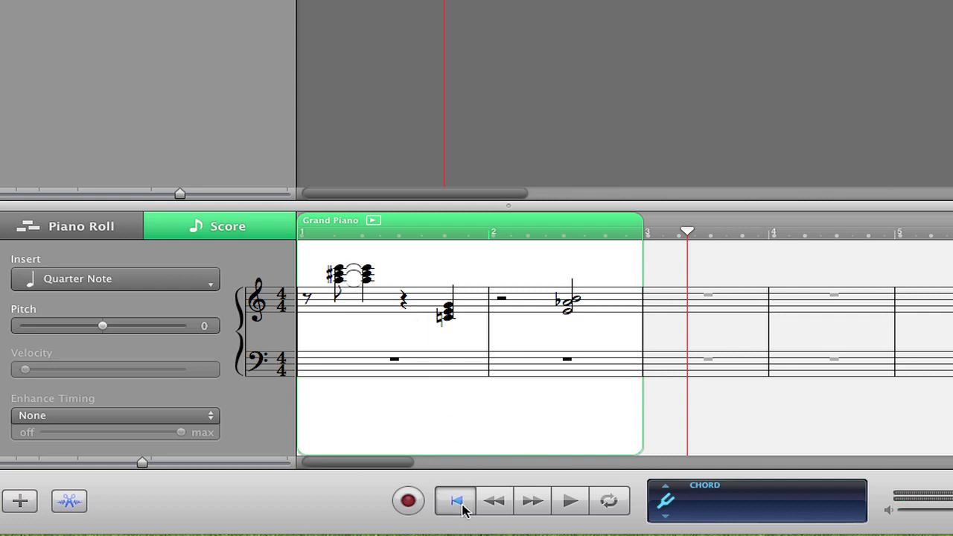
left_click(572, 505)
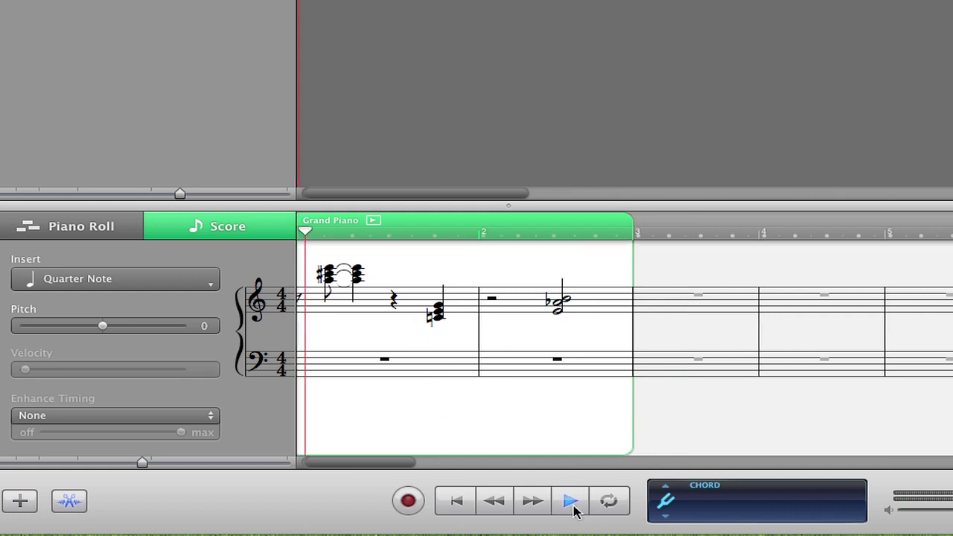
Replay the region and show the library's Pianos and Keyboards with Grand Piano current
left_click(573, 504)
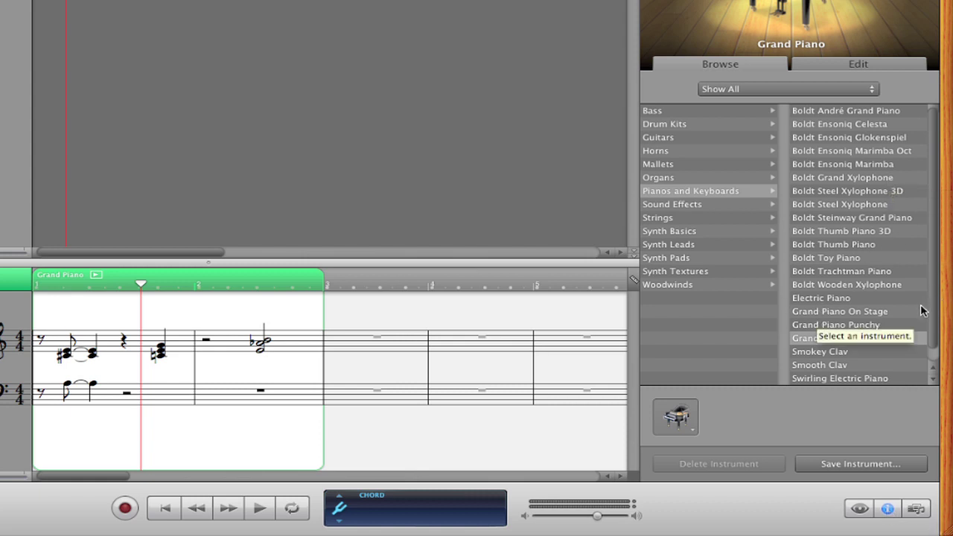
scroll(931, 313, "down", 1)
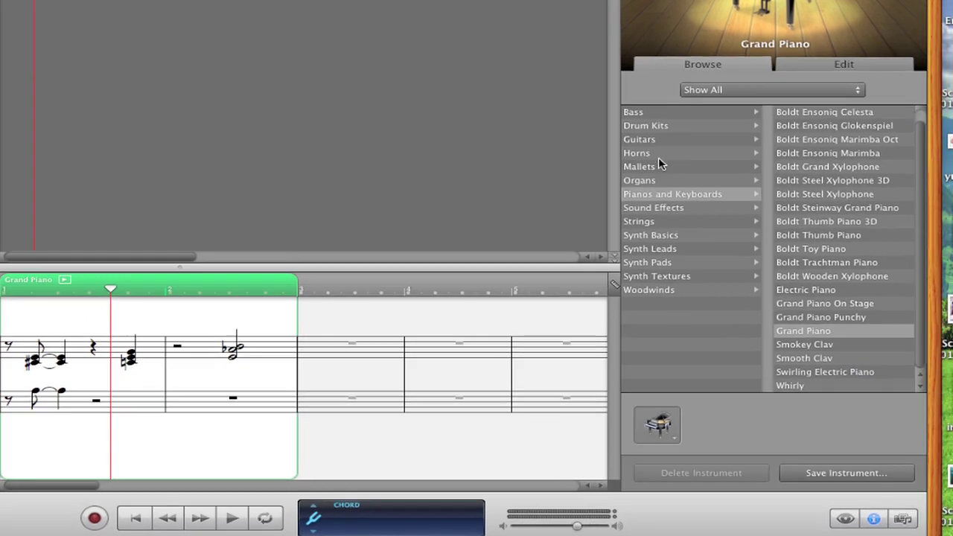
Replace Grand Piano with Trumpet Section from Horns, discarding the unsaved changes
left_click(663, 151)
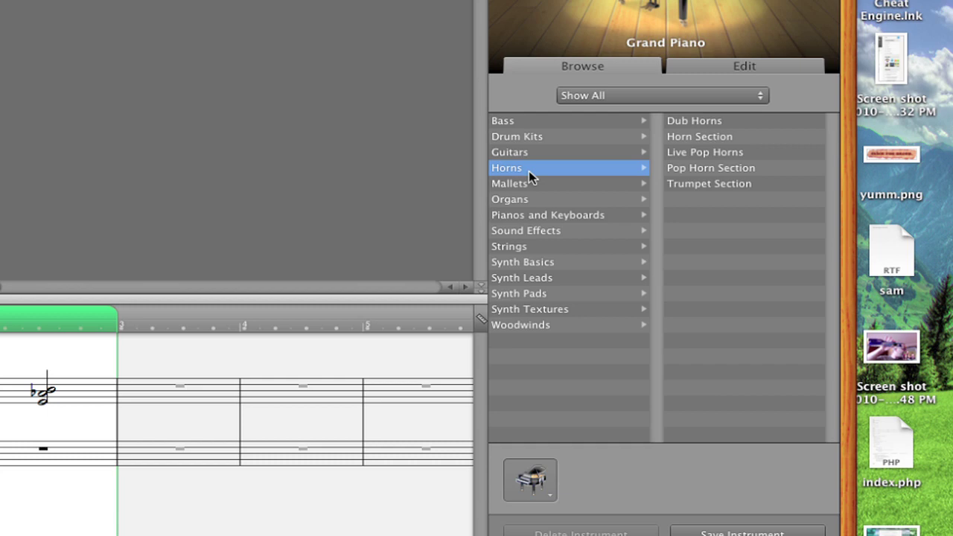
left_click(698, 193)
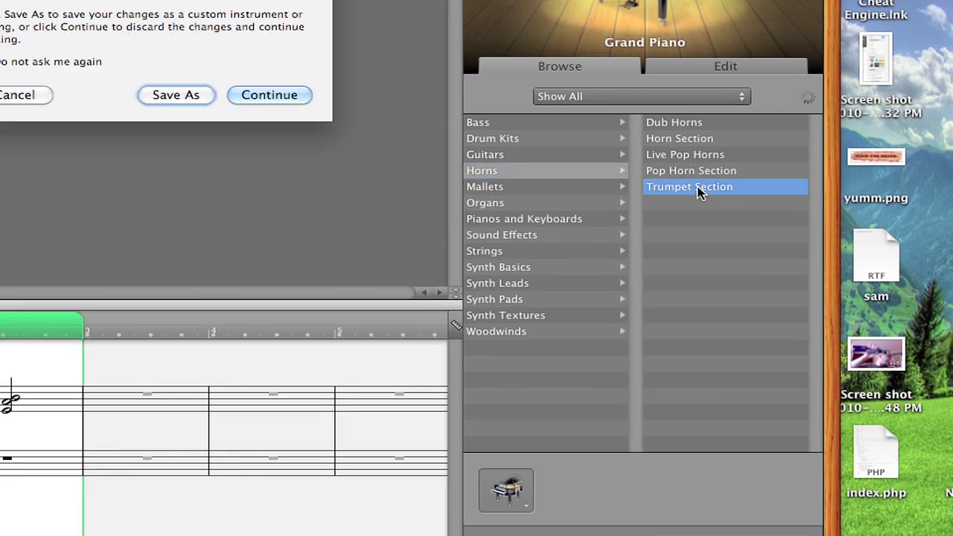
left_click(261, 98)
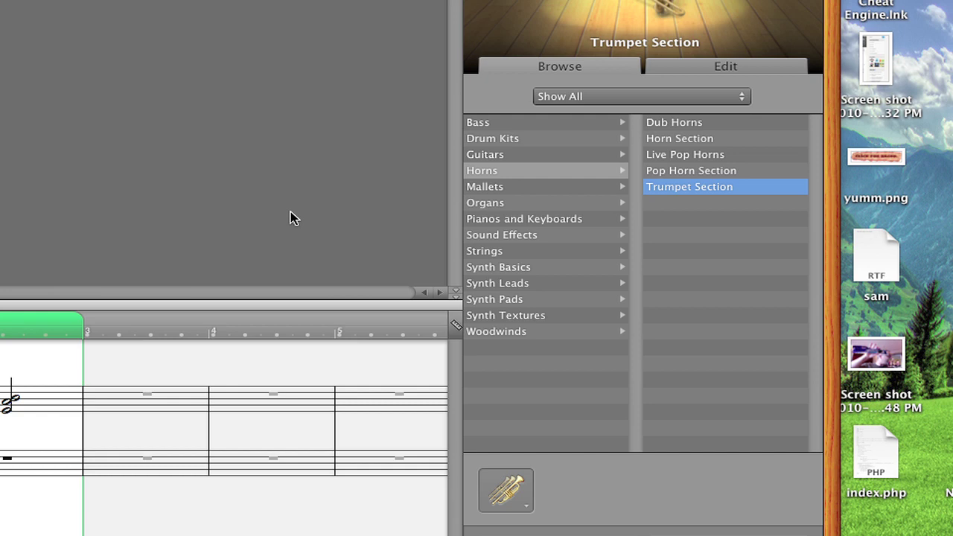
Audition Fiji Afterglow under Synth Textures, then settle on Pop Flute from Woodwinds
left_click(547, 286)
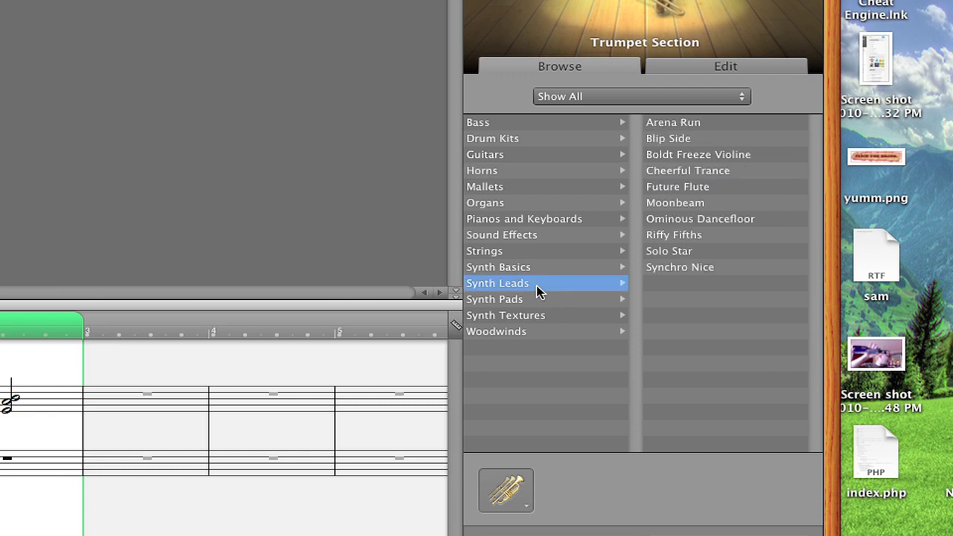
left_click(533, 301)
left_click(536, 315)
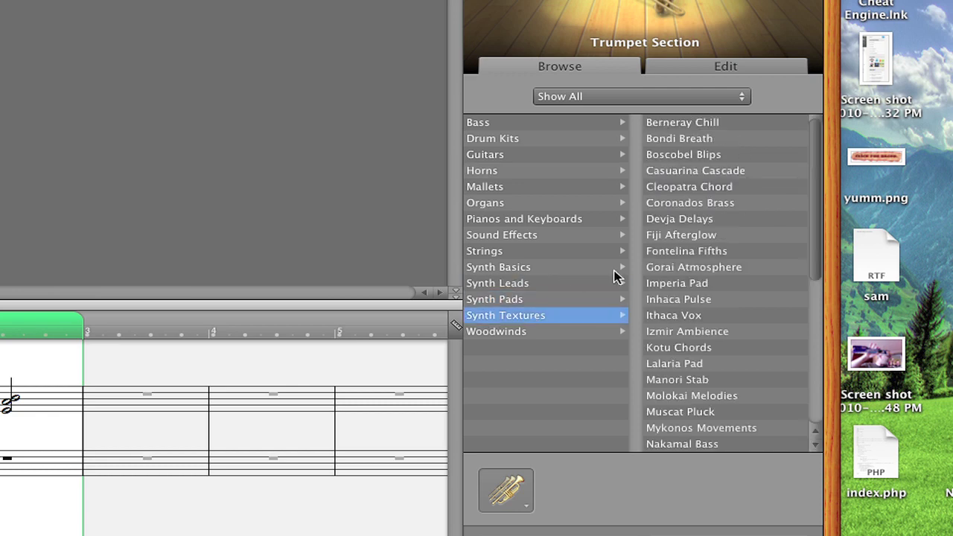
left_click(710, 235)
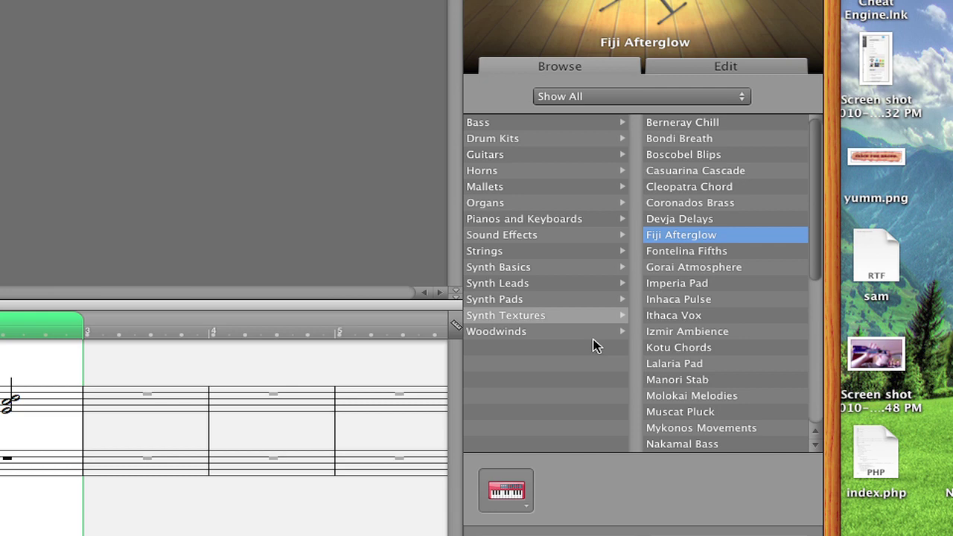
left_click(574, 332)
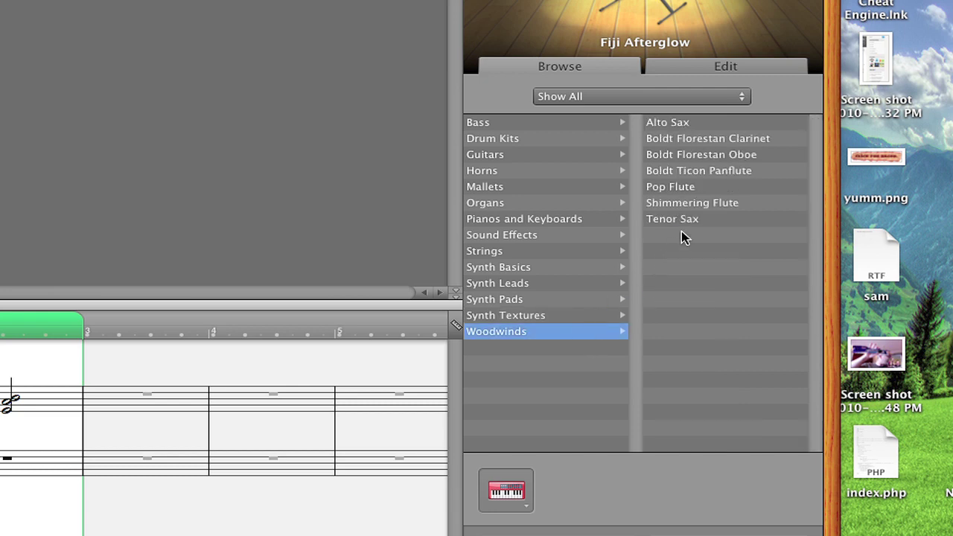
left_click(708, 189)
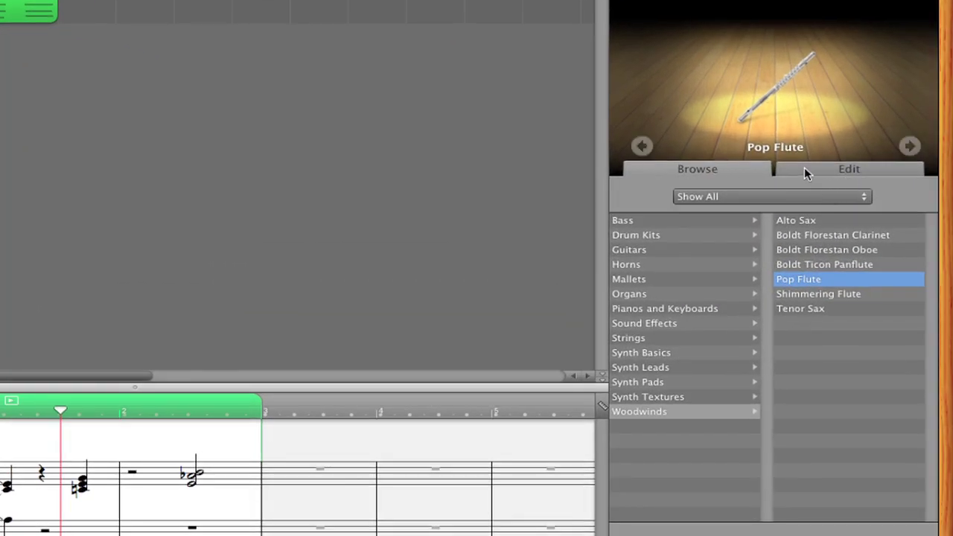
Add a Bass Reduction effect to Pop Flute and nudge its Frequency toward High
left_click(805, 171)
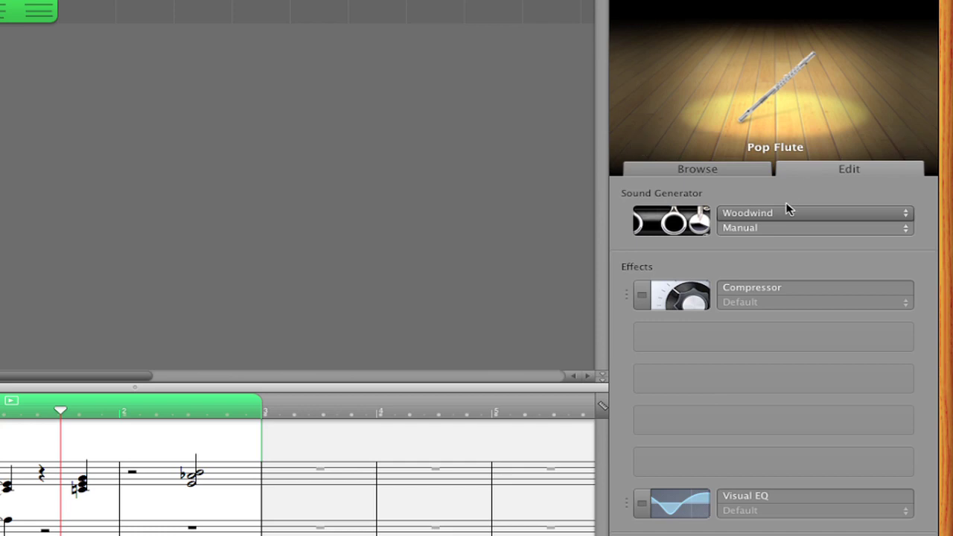
mouse_move(669, 313)
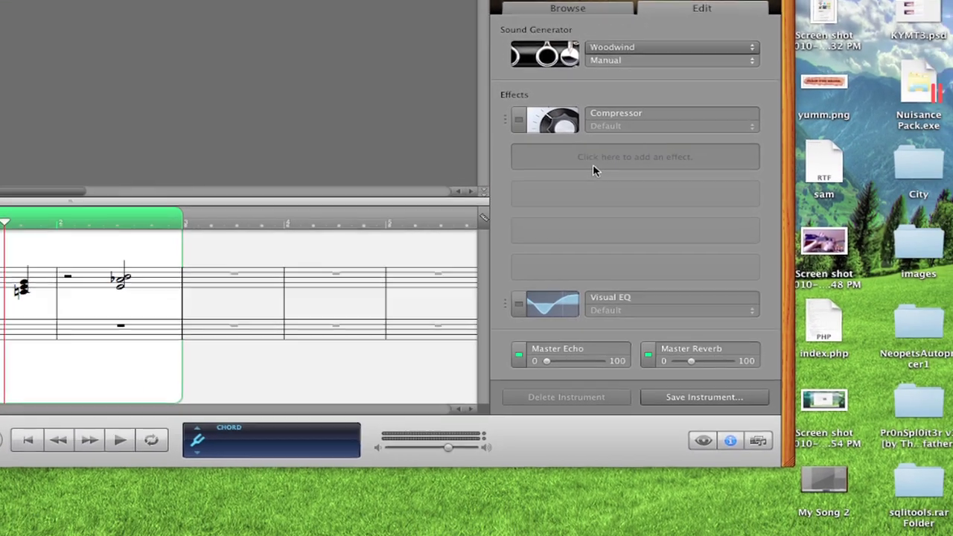
left_click(722, 341)
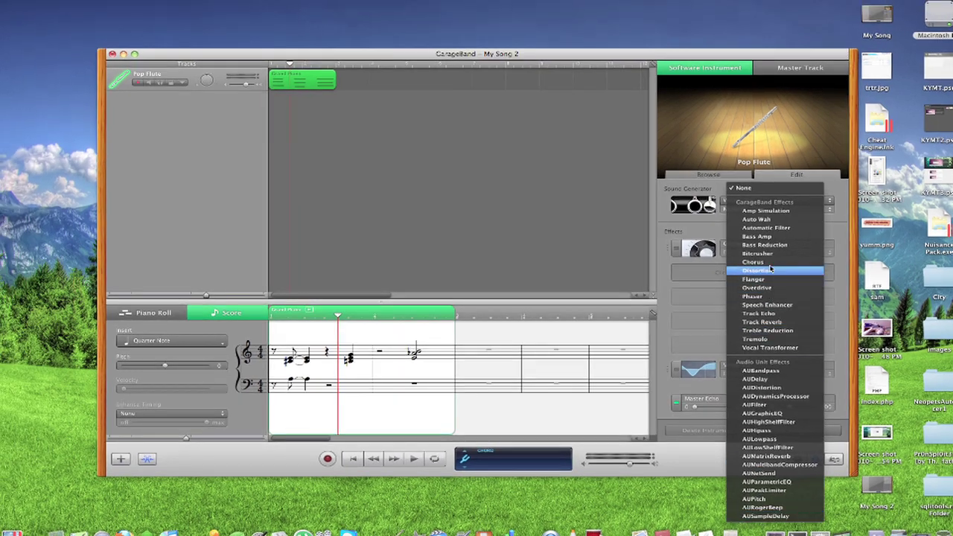
left_click(775, 246)
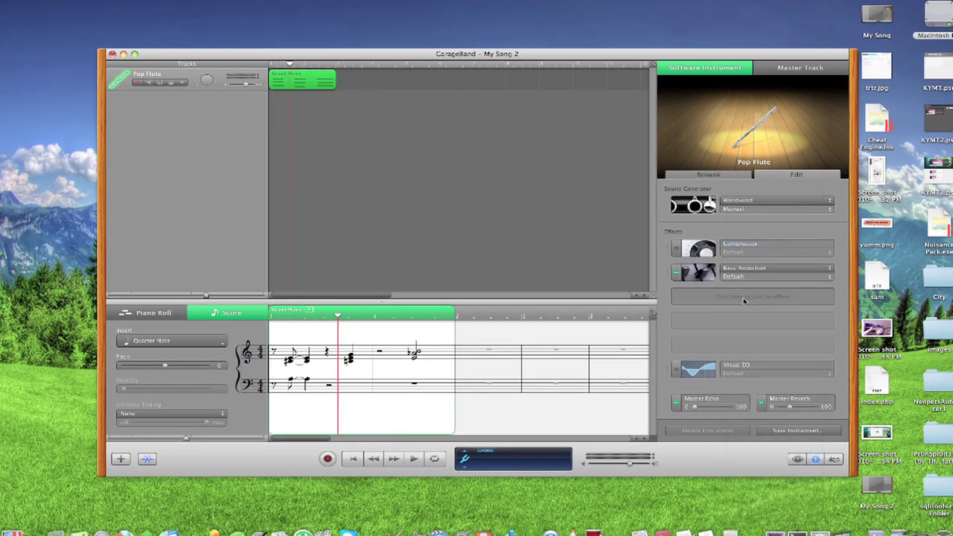
left_click(699, 274)
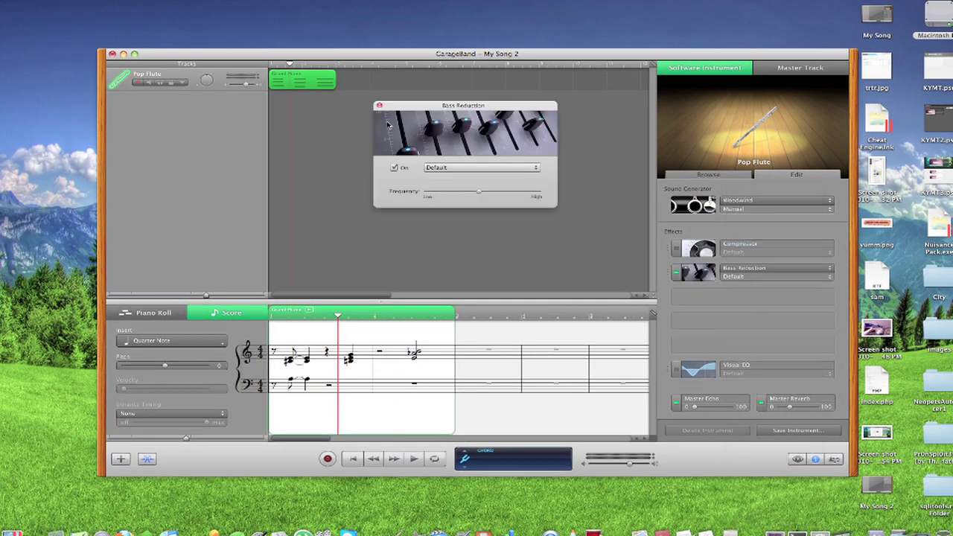
left_click_drag(480, 192, 506, 192)
left_click(379, 105)
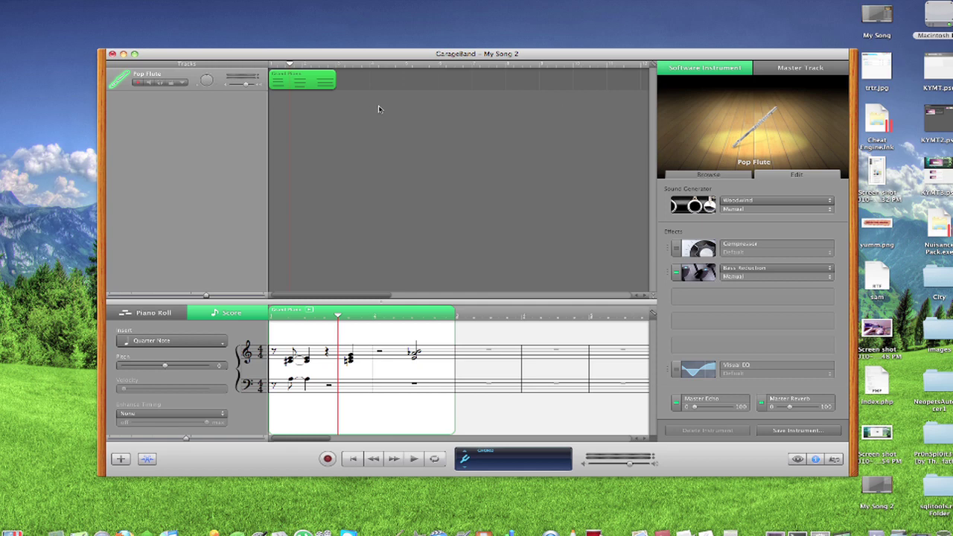
Add Track Echo in the slot after Bass Reduction and raise its Echo Repeat setting
left_click(738, 297)
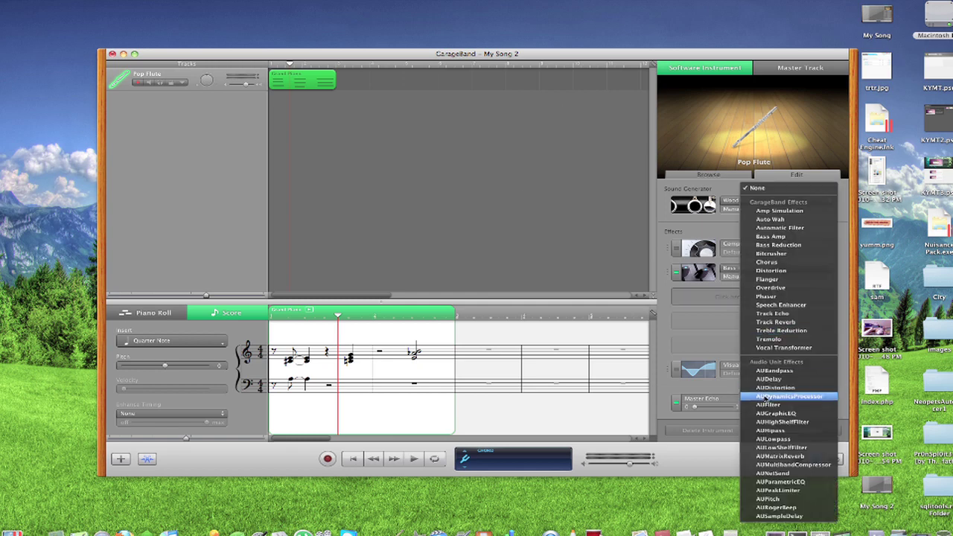
left_click(773, 314)
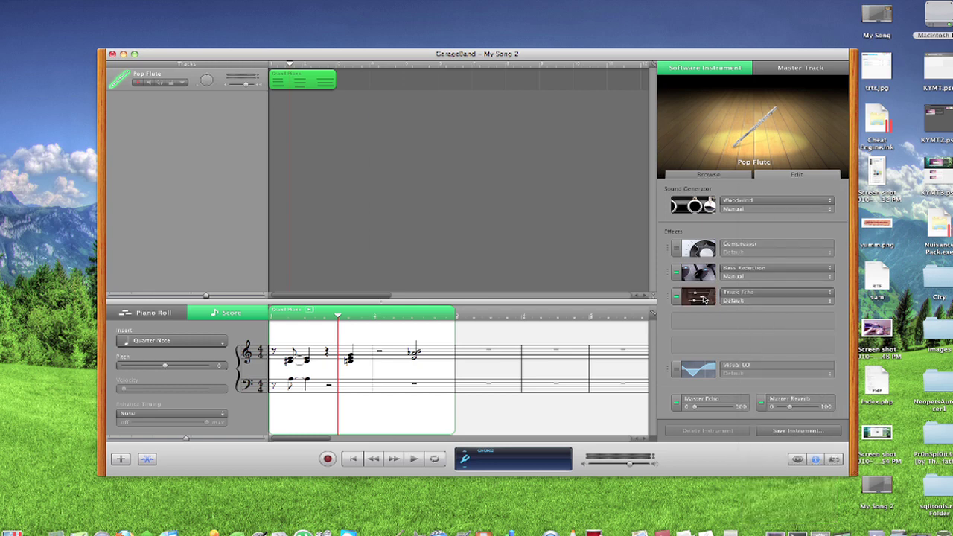
left_click(699, 297)
left_click_drag(482, 214, 490, 246)
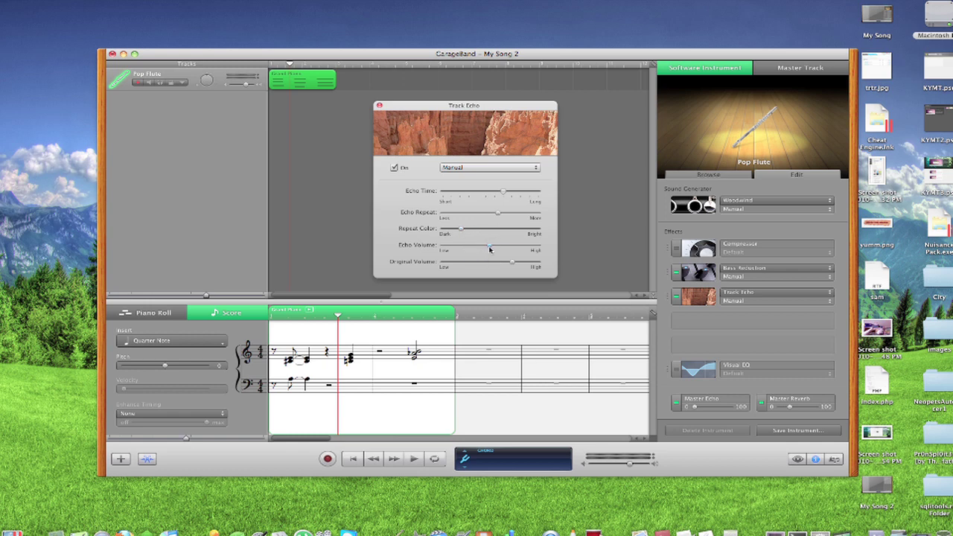
left_click(378, 105)
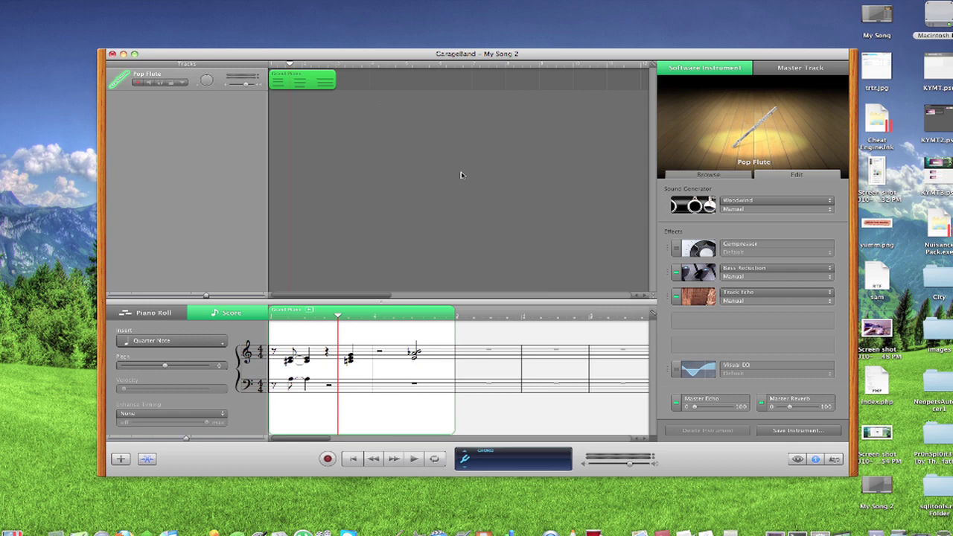
Hide the score editor pane, leaving the Pop Flute track and its effects chain
left_click(147, 459)
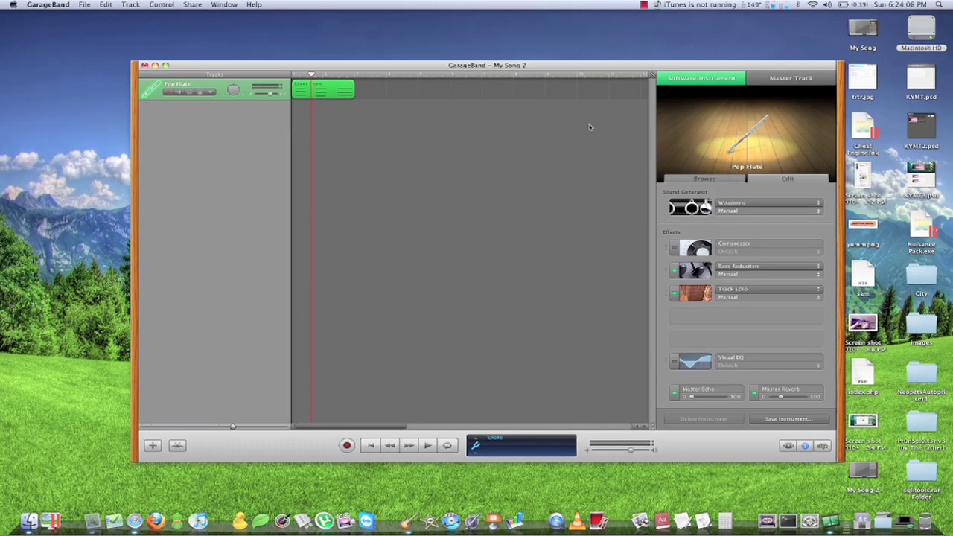